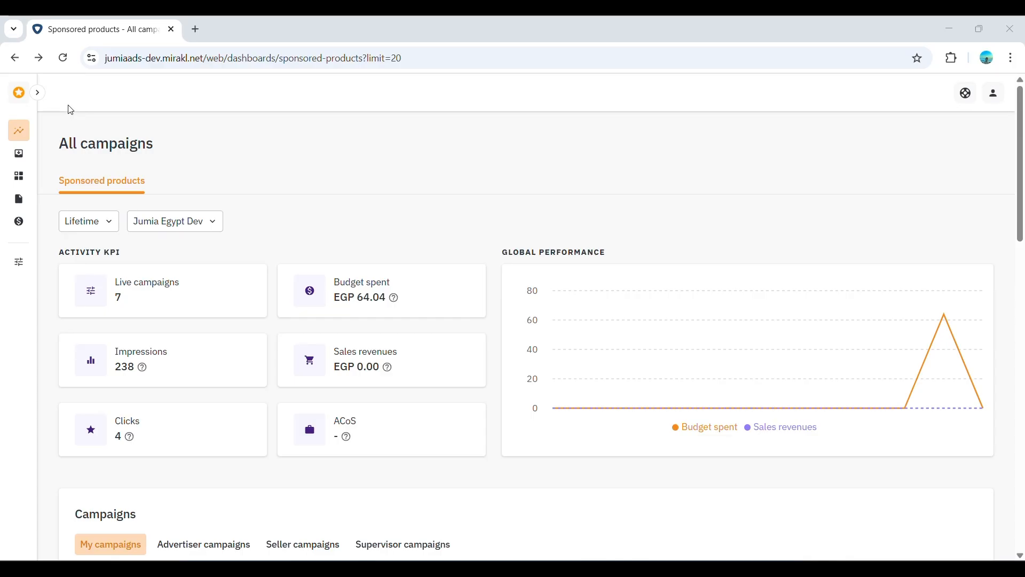
Step: Expand the navigation sidebar and start creating a new sponsored products campaign
{"action": "left_click", "coordinate": [41, 93]}
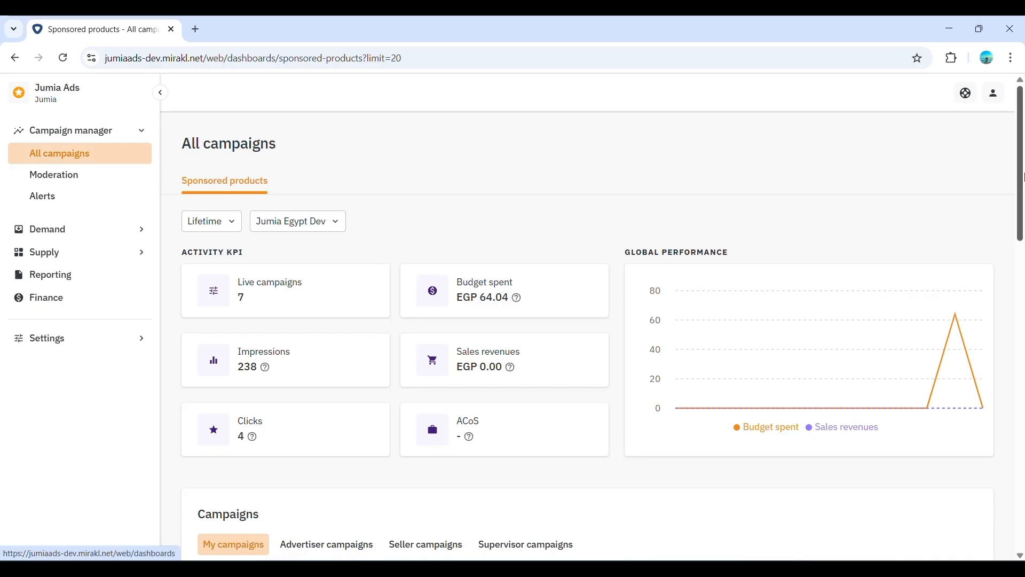
{"action": "scroll", "coordinate": [1003, 224], "scroll_direction": "down", "scroll_amount": 2}
{"action": "scroll", "coordinate": [954, 327], "scroll_direction": "down", "scroll_amount": 2}
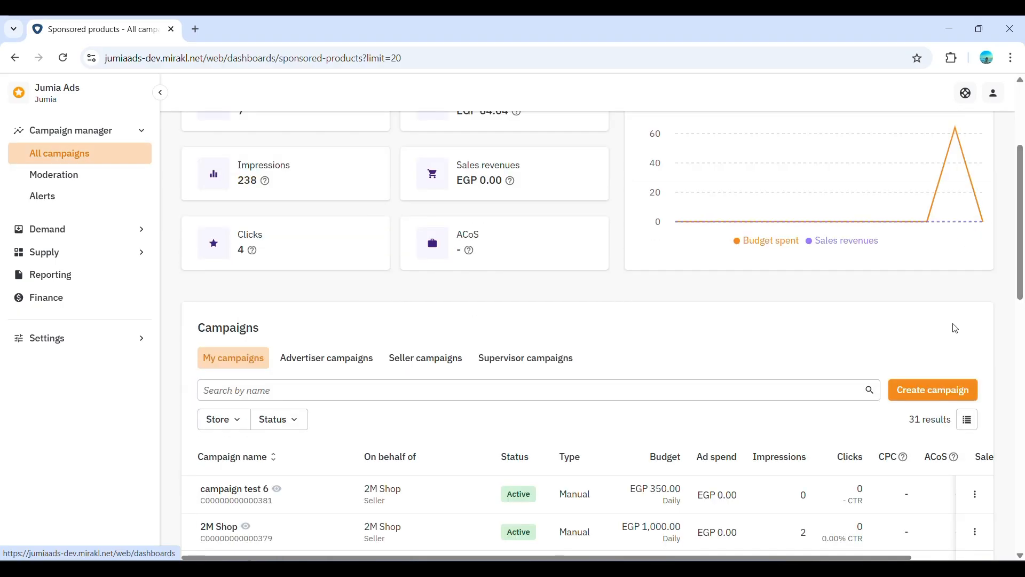
{"action": "left_click", "coordinate": [914, 400]}
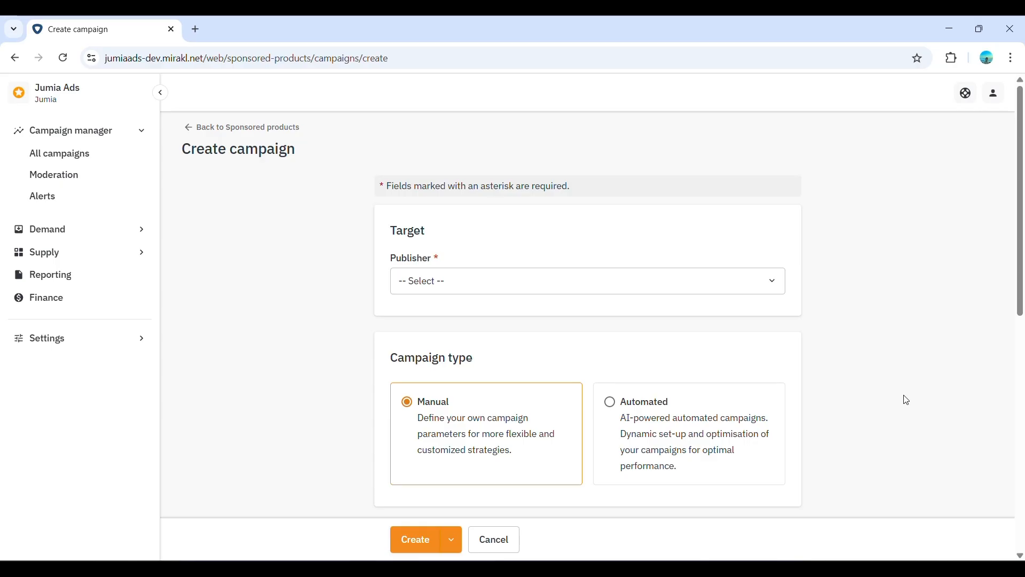
Step: Target the campaign at publisher Jumia Egypt Dev and create it for the store 0poweron
{"action": "left_click", "coordinate": [714, 282]}
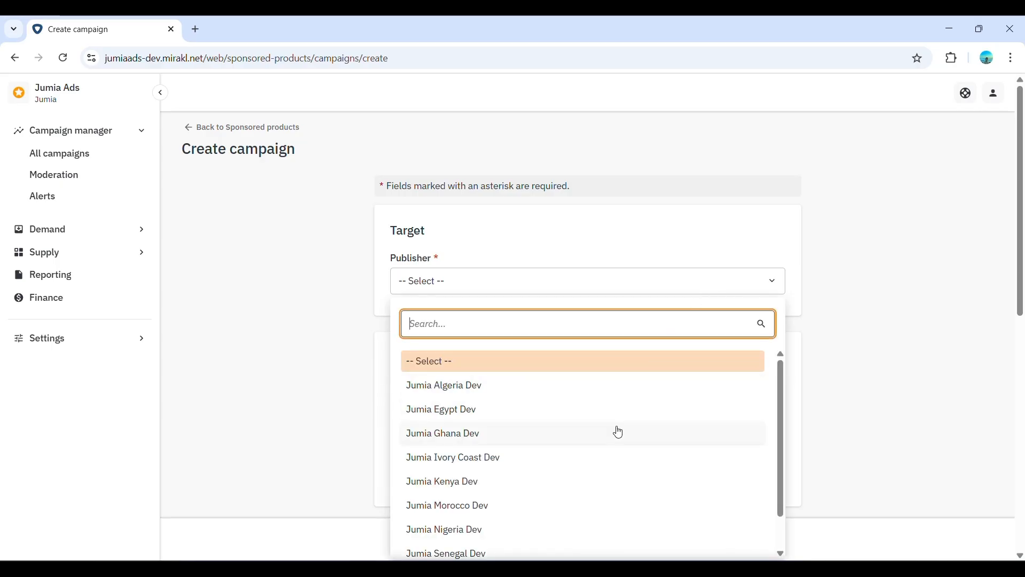
{"action": "left_click", "coordinate": [610, 416]}
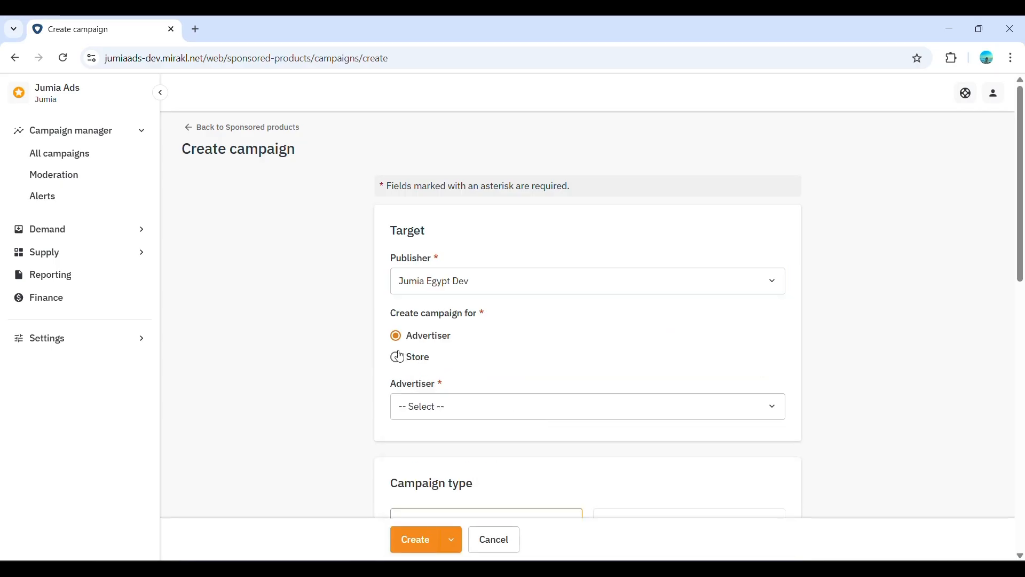
{"action": "left_click", "coordinate": [403, 357]}
{"action": "left_click", "coordinate": [480, 414]}
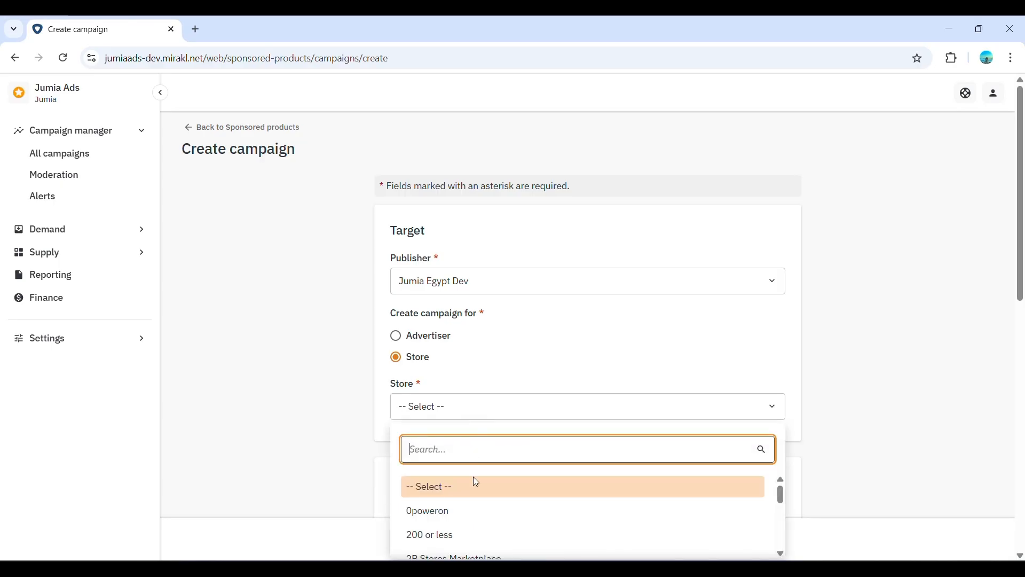
{"action": "left_click", "coordinate": [472, 510]}
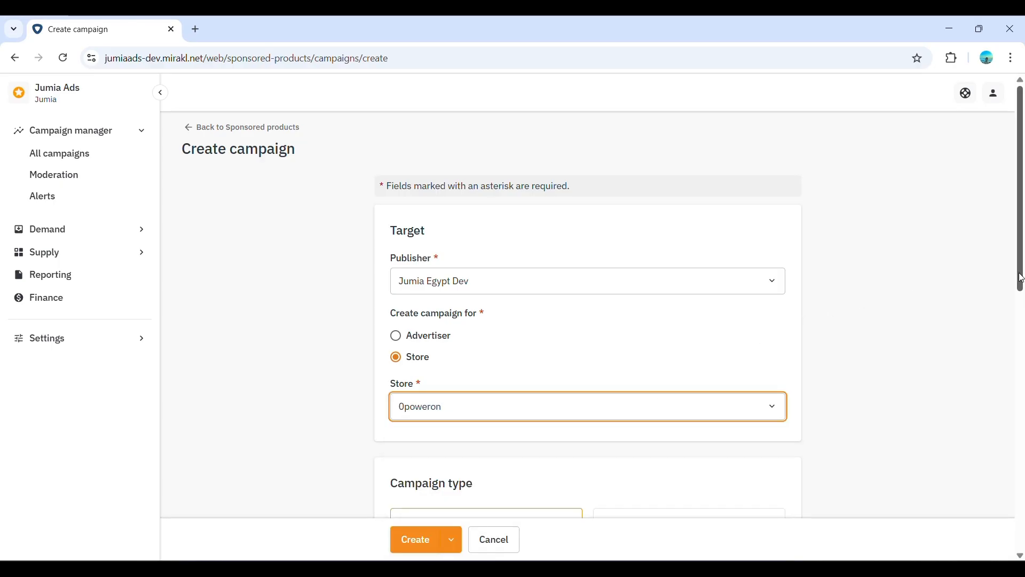
Step: Name the campaign "JA 2025" in its general information
{"action": "left_click_drag", "start_coordinate": [1022, 278], "coordinate": [1024, 389]}
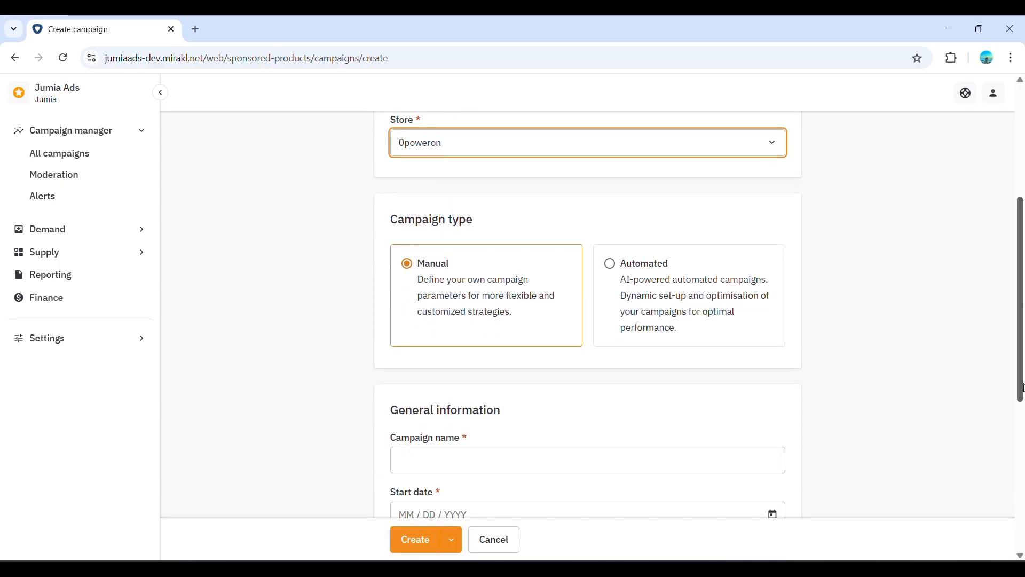
{"action": "scroll", "coordinate": [469, 281], "scroll_direction": "down", "scroll_amount": 1}
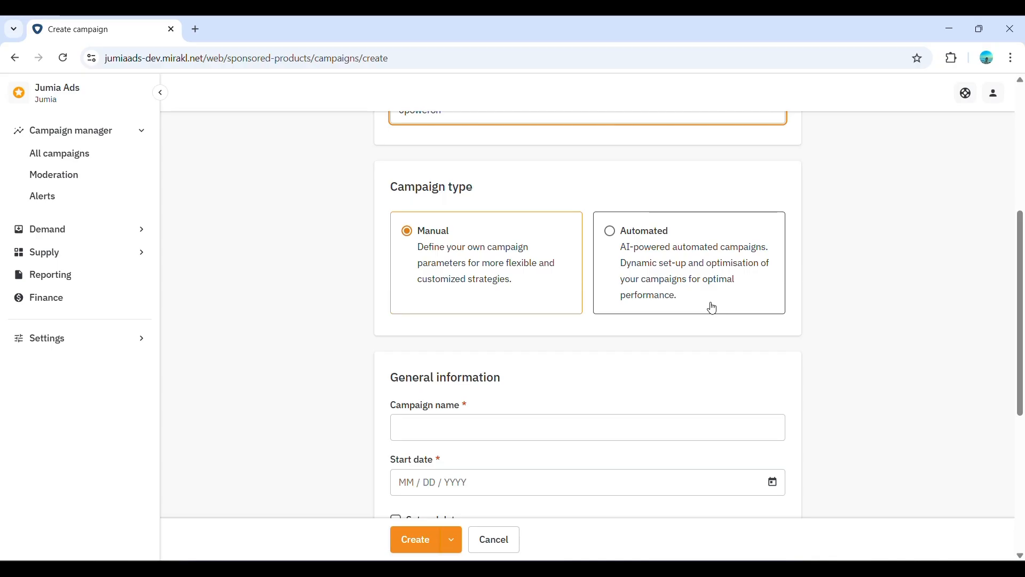
{"action": "left_click", "coordinate": [453, 426]}
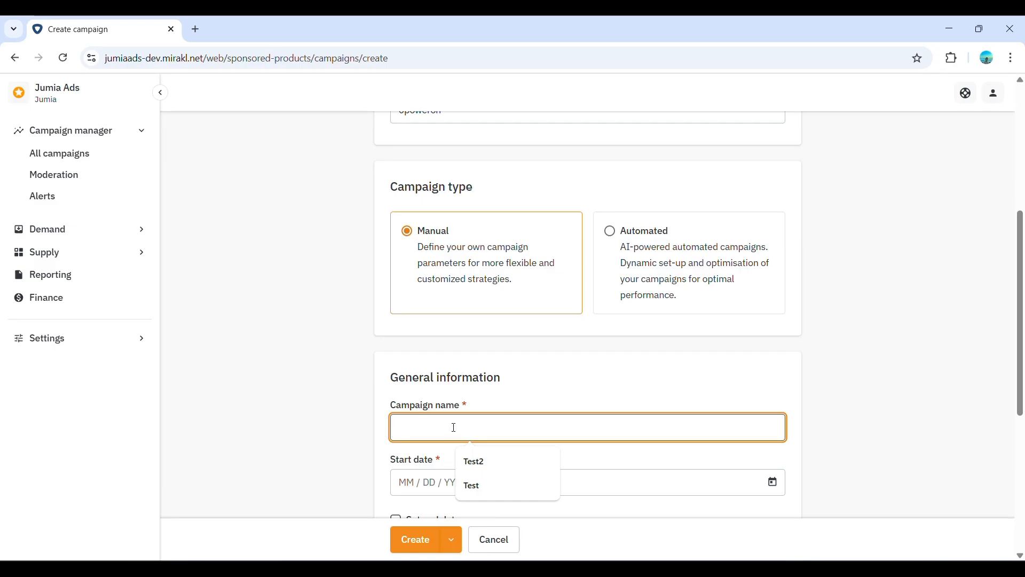
{"action": "left_click", "coordinate": [548, 460]}
{"action": "left_click", "coordinate": [548, 460]}
{"action": "left_click", "coordinate": [574, 375]}
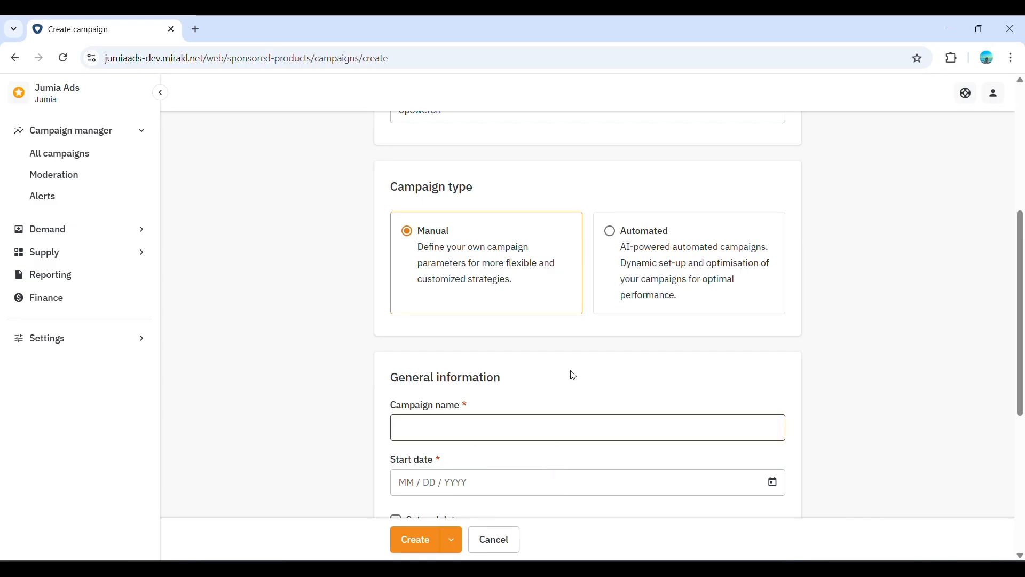
{"action": "left_click", "coordinate": [426, 429]}
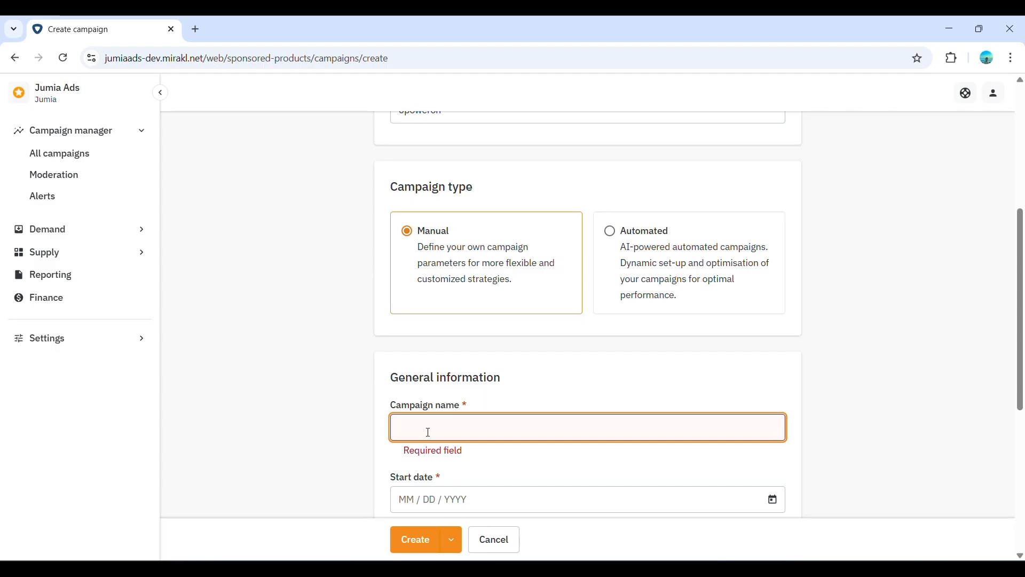
{"action": "type", "text": "JA 2025"}
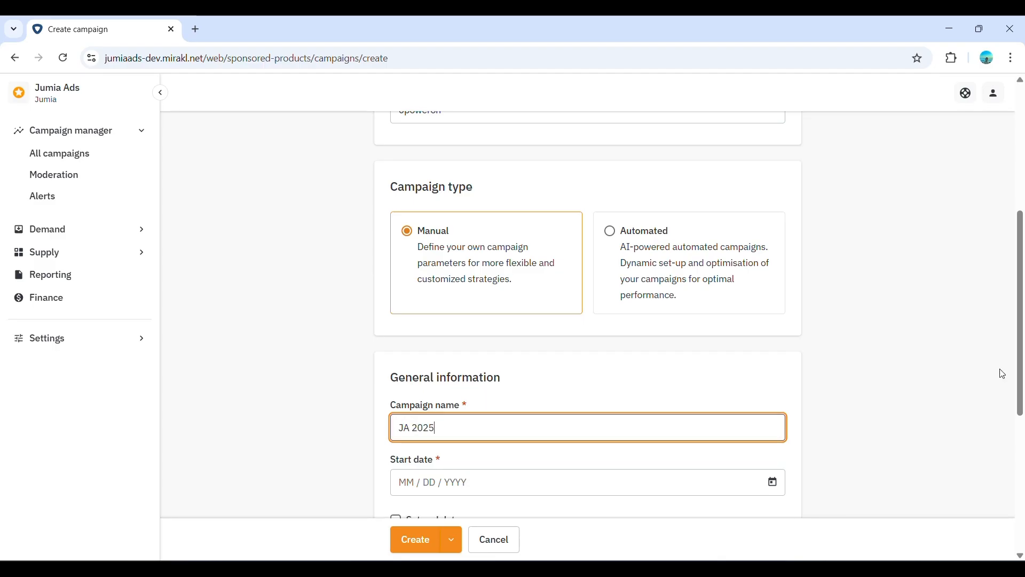
Step: Set the campaign's start date to May 7, 2025, and leave it without an end date
{"action": "left_click_drag", "start_coordinate": [1020, 374], "coordinate": [1017, 449]}
{"action": "left_click", "coordinate": [697, 311]}
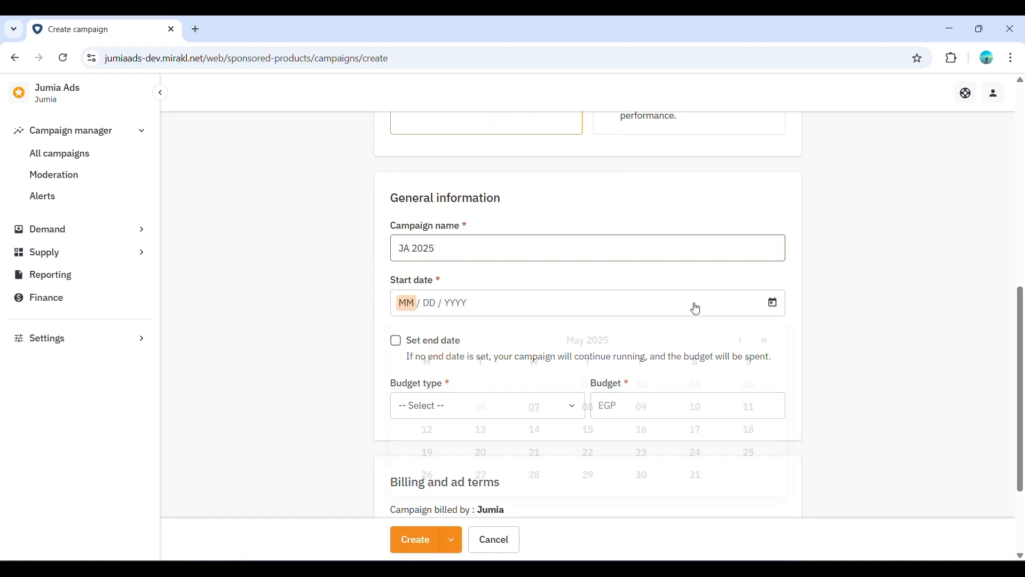
{"action": "left_click", "coordinate": [523, 410]}
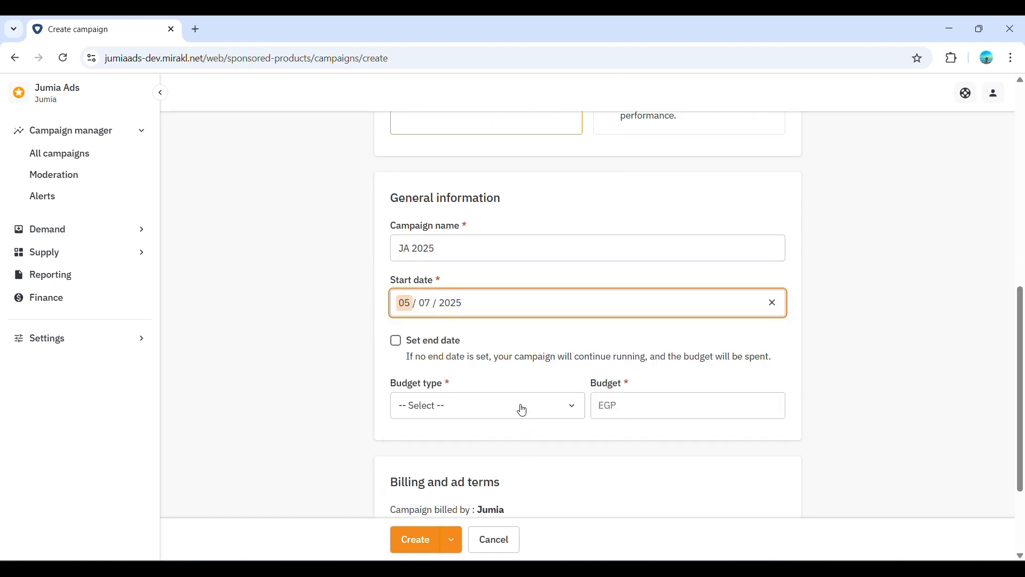
{"action": "left_click", "coordinate": [404, 349]}
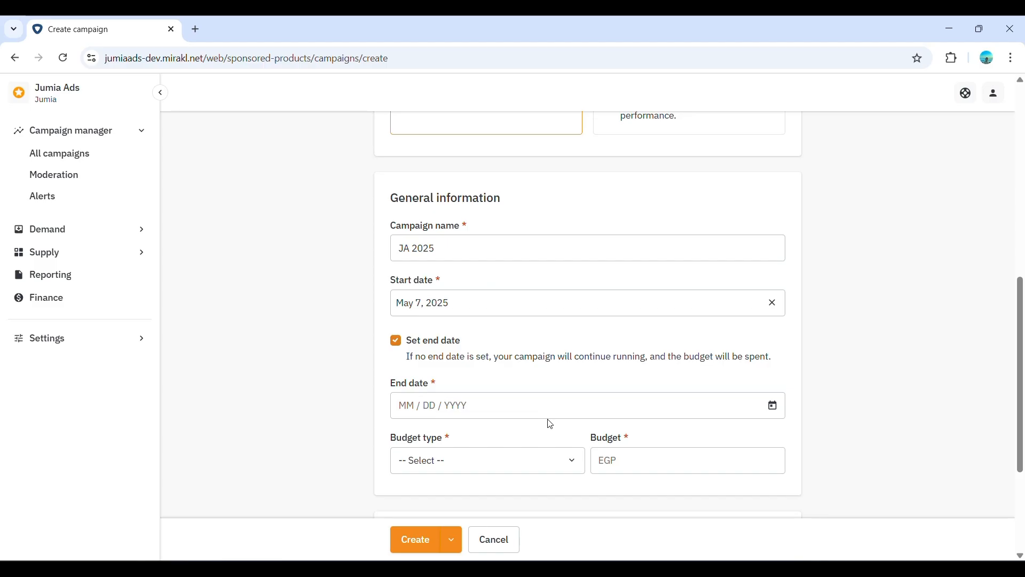
{"action": "left_click", "coordinate": [434, 343]}
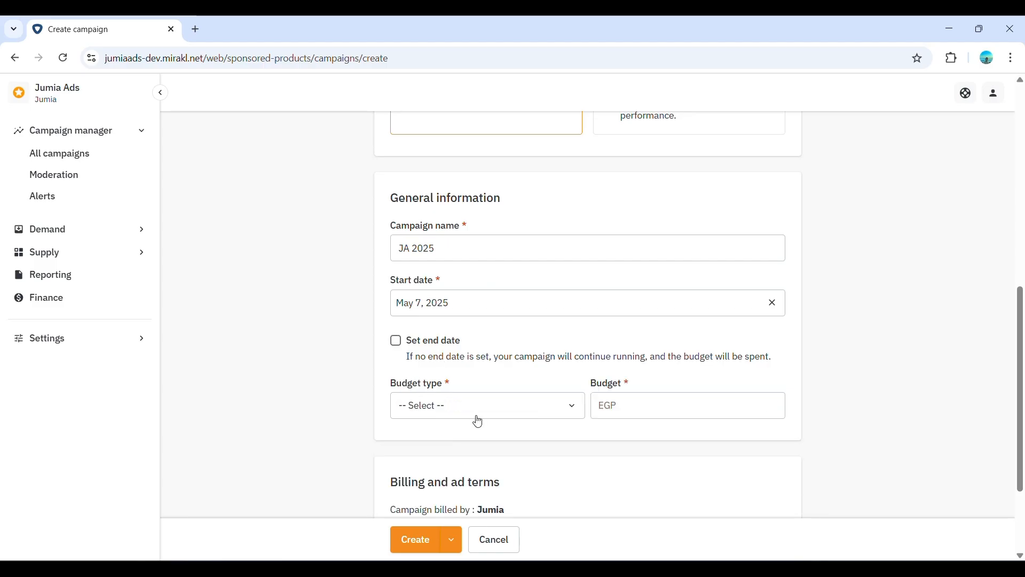
Step: Give the campaign a daily budget of EGP 100
{"action": "left_click", "coordinate": [505, 411]}
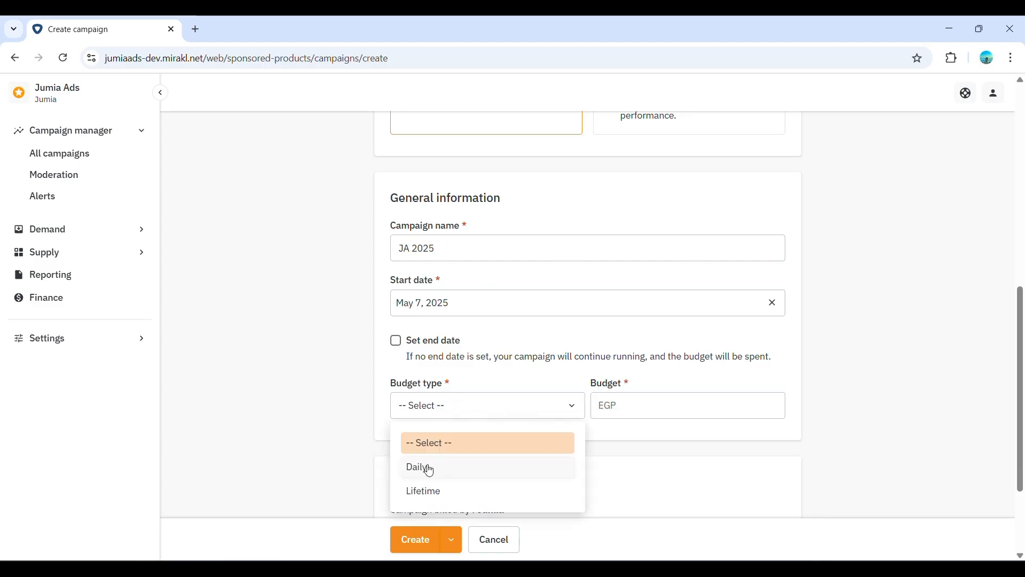
{"action": "left_click", "coordinate": [469, 471]}
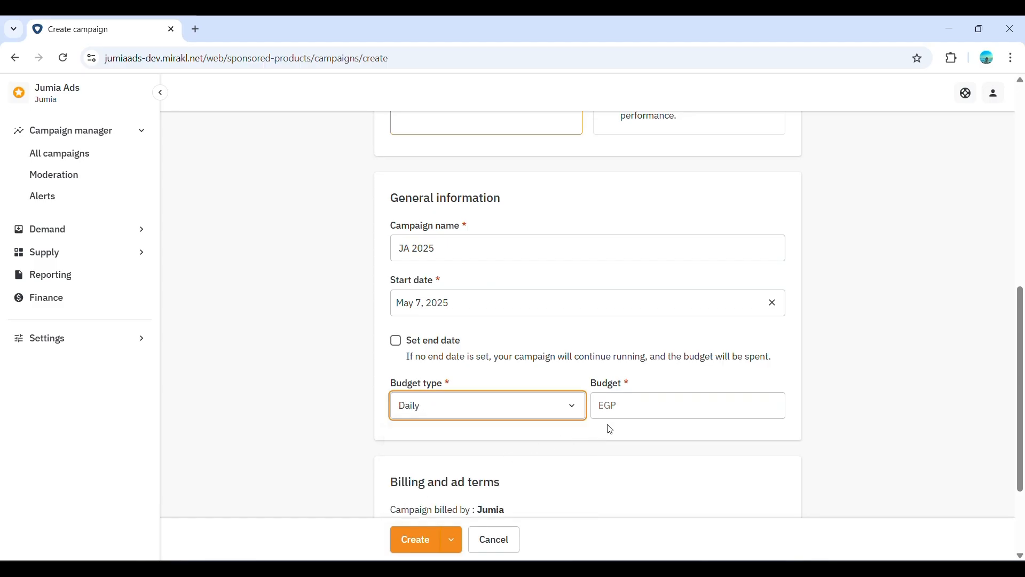
{"action": "left_click", "coordinate": [648, 405]}
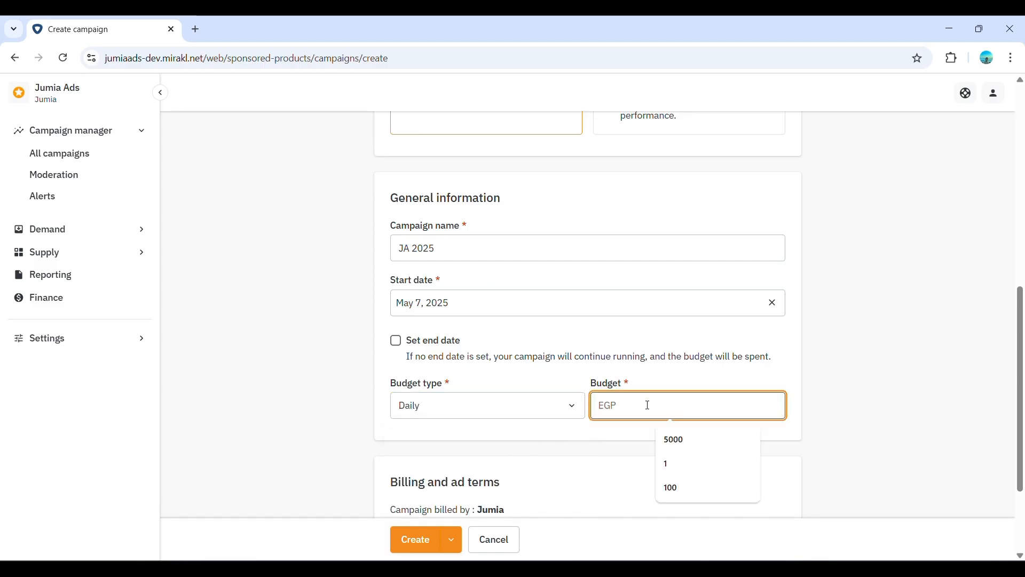
{"action": "left_click", "coordinate": [677, 487]}
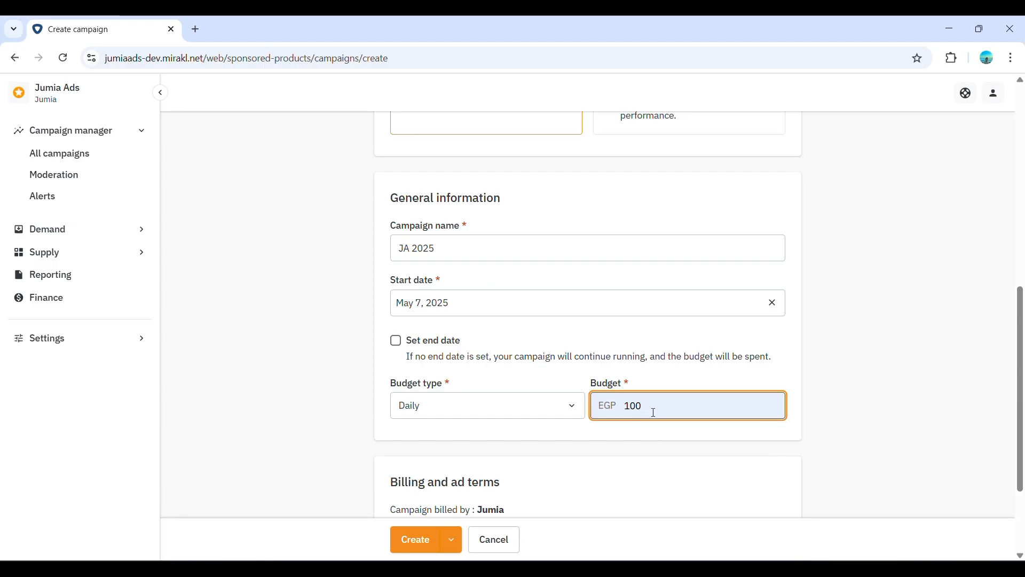
Step: Create the campaign directly rather than as a draft
{"action": "scroll", "coordinate": [1022, 454], "scroll_direction": "down", "scroll_amount": 3}
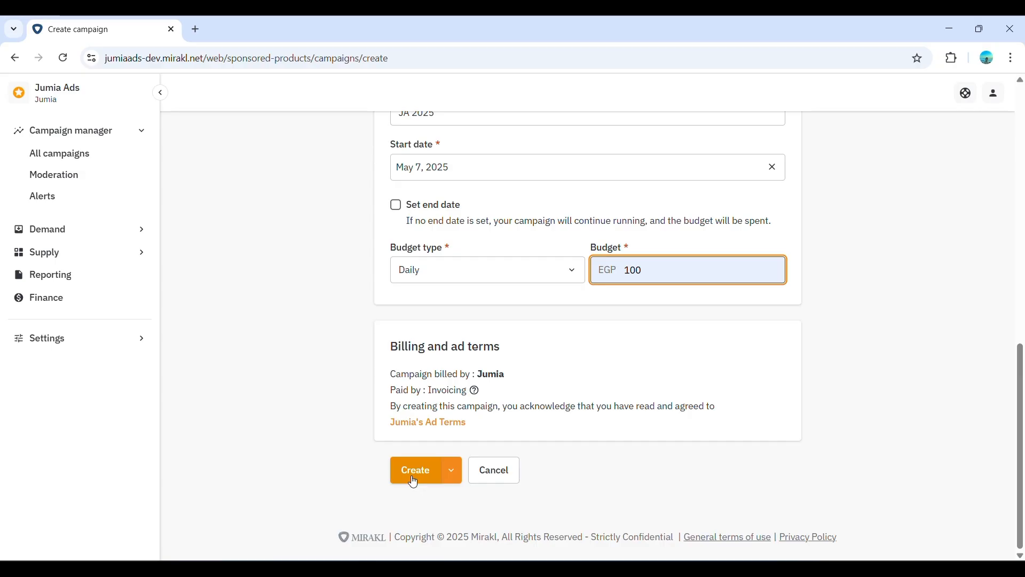
{"action": "left_click", "coordinate": [453, 474]}
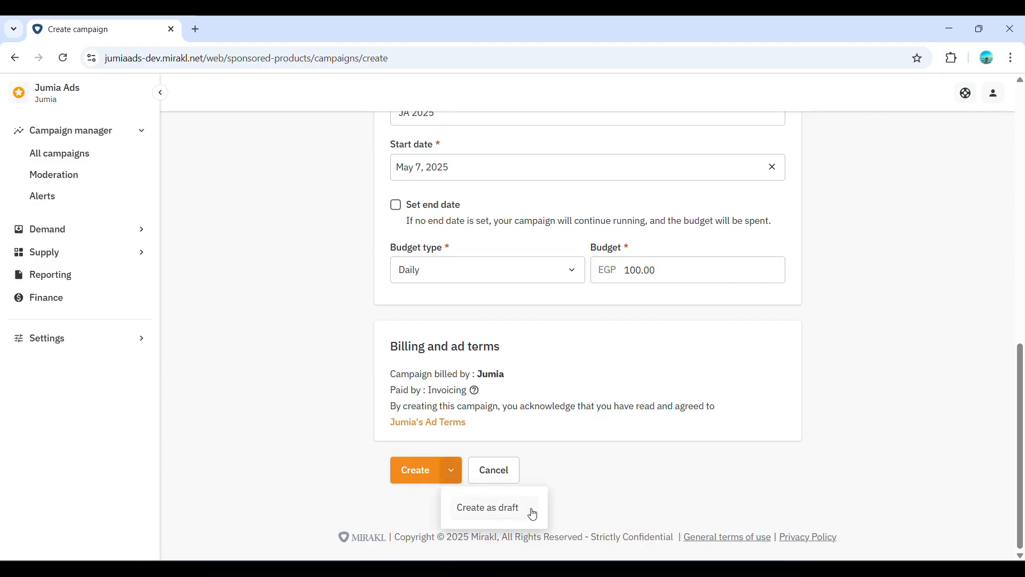
{"action": "left_click", "coordinate": [408, 515]}
{"action": "left_click", "coordinate": [419, 477]}
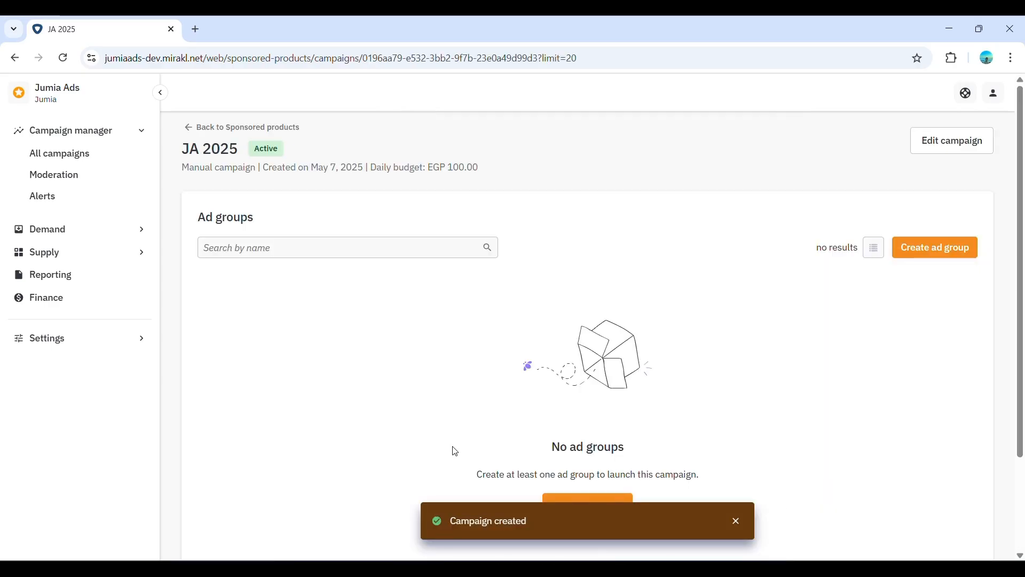
Step: Start a new ad group in the JA 2025 campaign and name it "Summer Dresses"
{"action": "left_click_drag", "start_coordinate": [1021, 234], "coordinate": [1022, 298]}
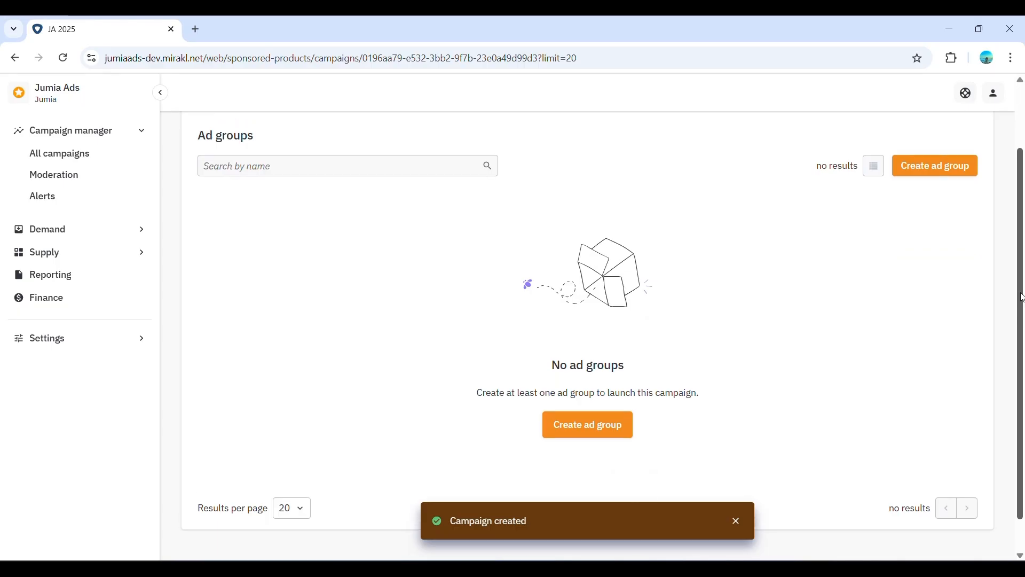
{"action": "left_click", "coordinate": [964, 176]}
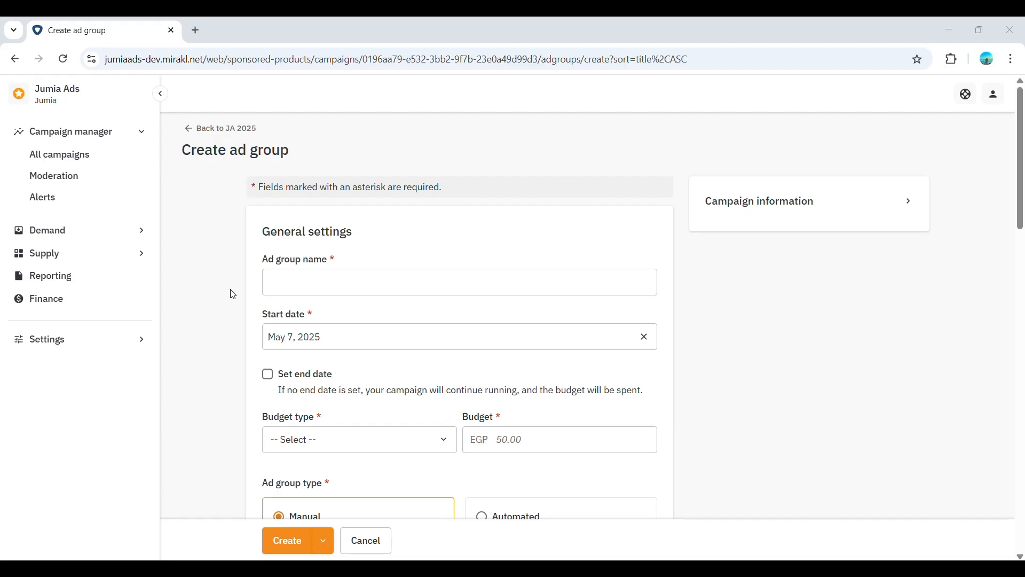
{"action": "left_click", "coordinate": [359, 283]}
{"action": "type", "text": "Summer Dresses"}
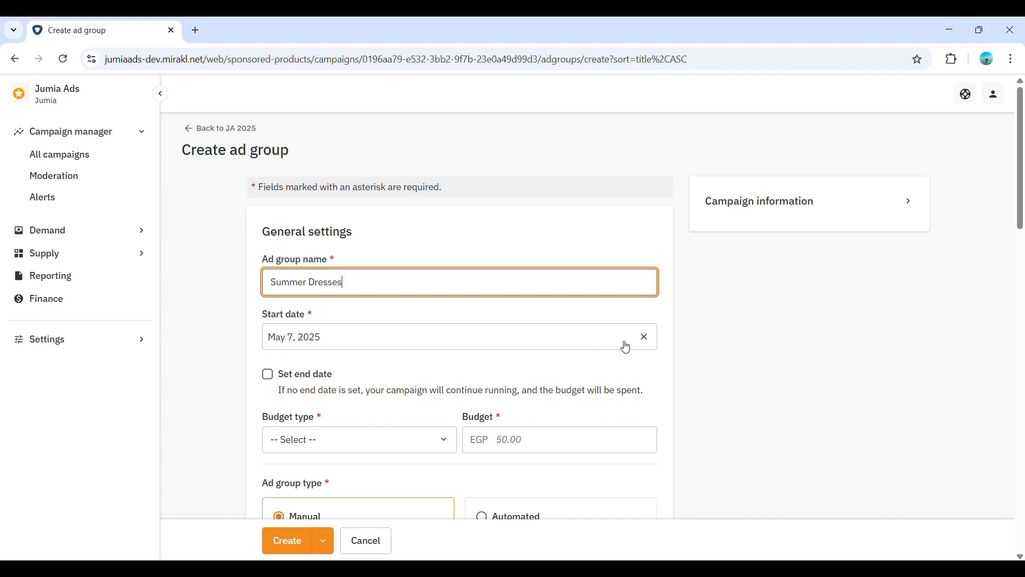
{"action": "left_click", "coordinate": [685, 344]}
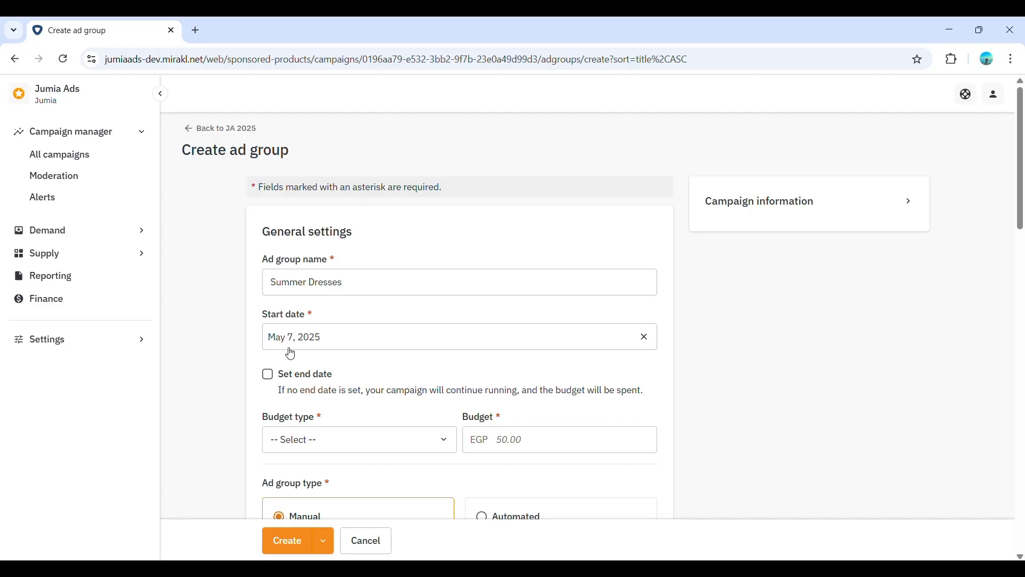
Step: Give the ad group a daily budget of EGP 50
{"action": "scroll", "coordinate": [243, 388], "scroll_direction": "down", "scroll_amount": 4}
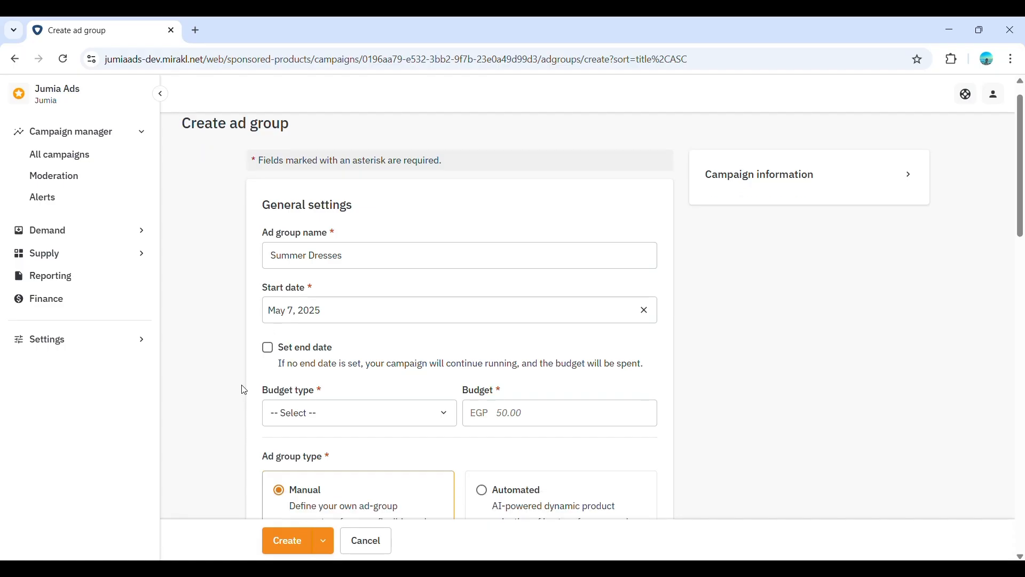
{"action": "left_click", "coordinate": [428, 234]}
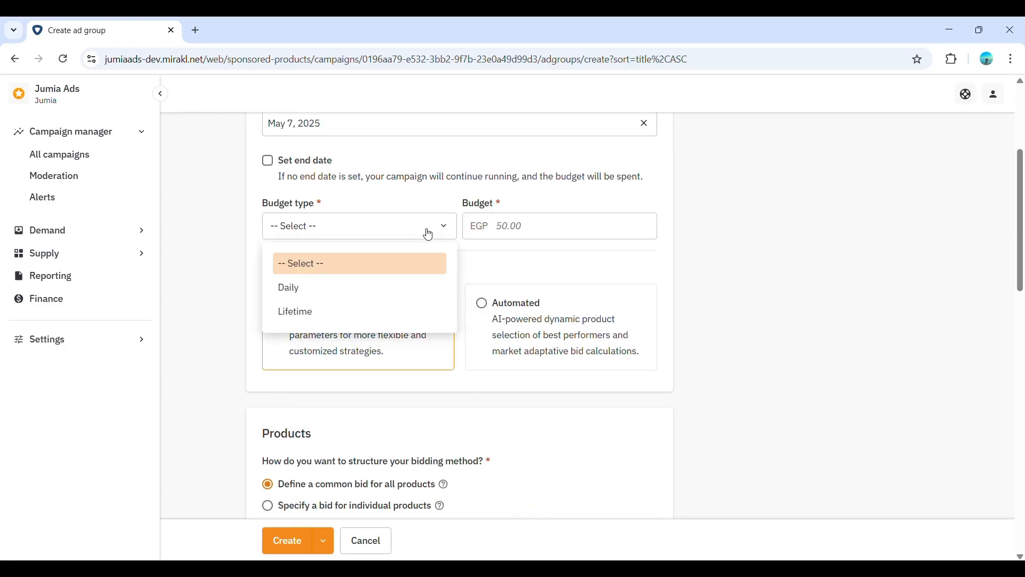
{"action": "left_click", "coordinate": [389, 289]}
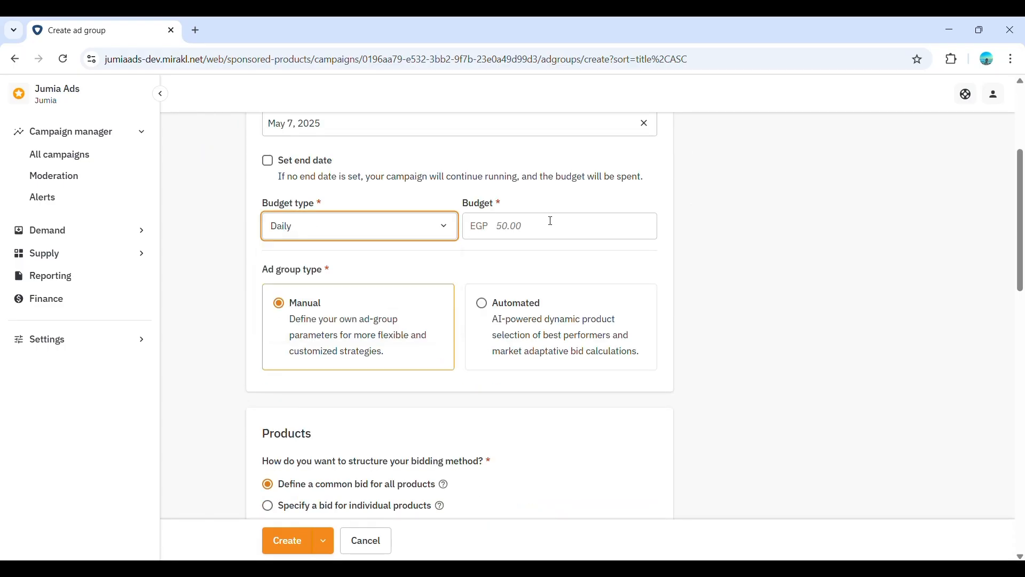
{"action": "left_click", "coordinate": [552, 220]}
{"action": "left_click", "coordinate": [562, 261]}
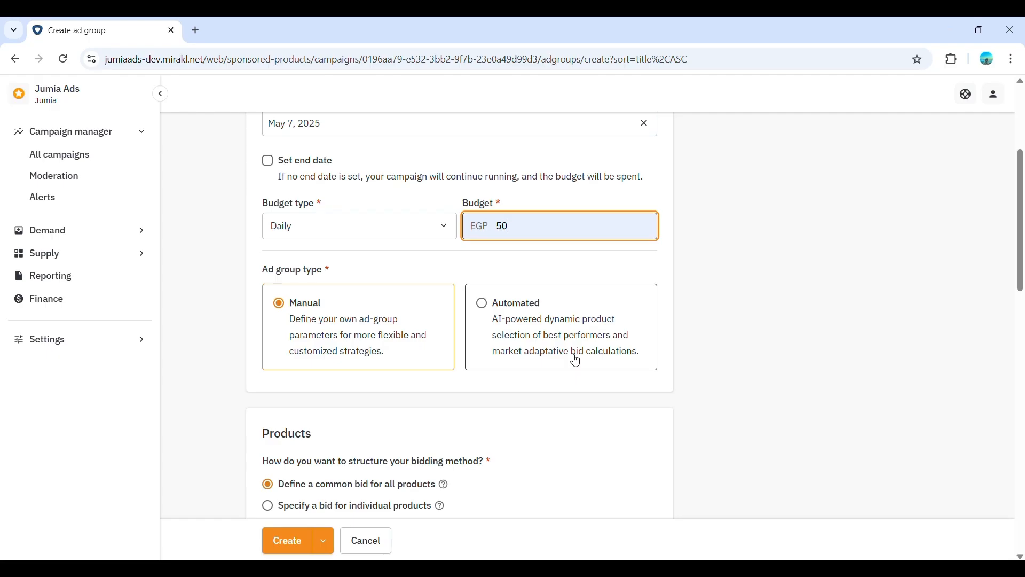
{"action": "left_click", "coordinate": [745, 346]}
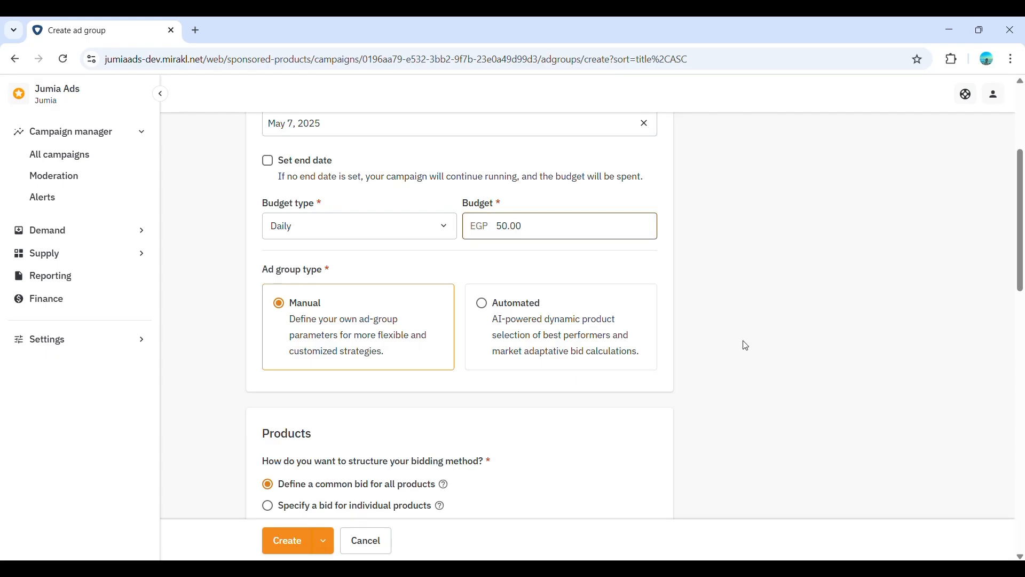
Step: Set the ad group's bidding method to specify a bid for individual products
{"action": "scroll", "coordinate": [746, 346], "scroll_direction": "down", "scroll_amount": 1}
{"action": "scroll", "coordinate": [746, 346], "scroll_direction": "down", "scroll_amount": 3}
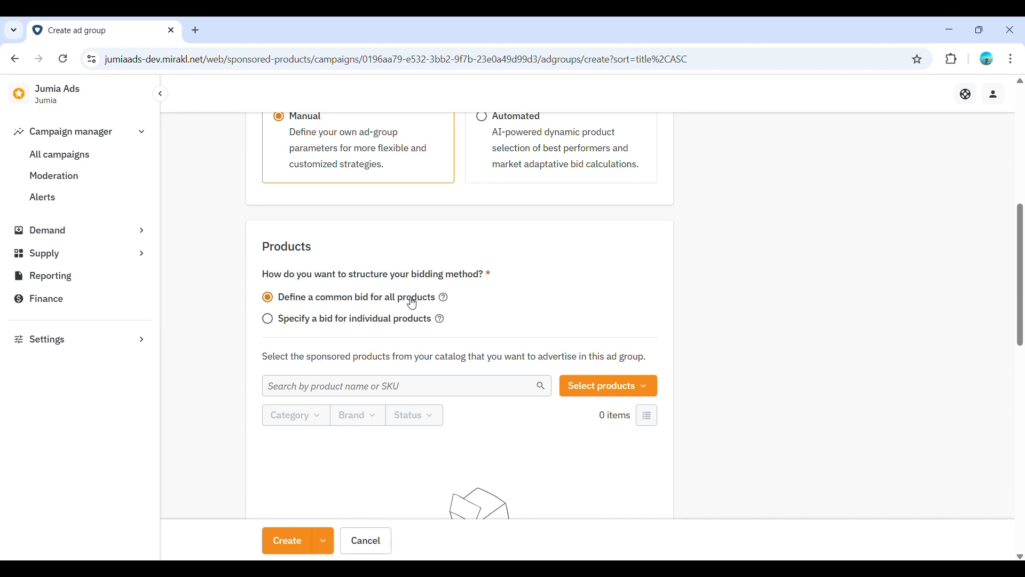
{"action": "left_click", "coordinate": [361, 326]}
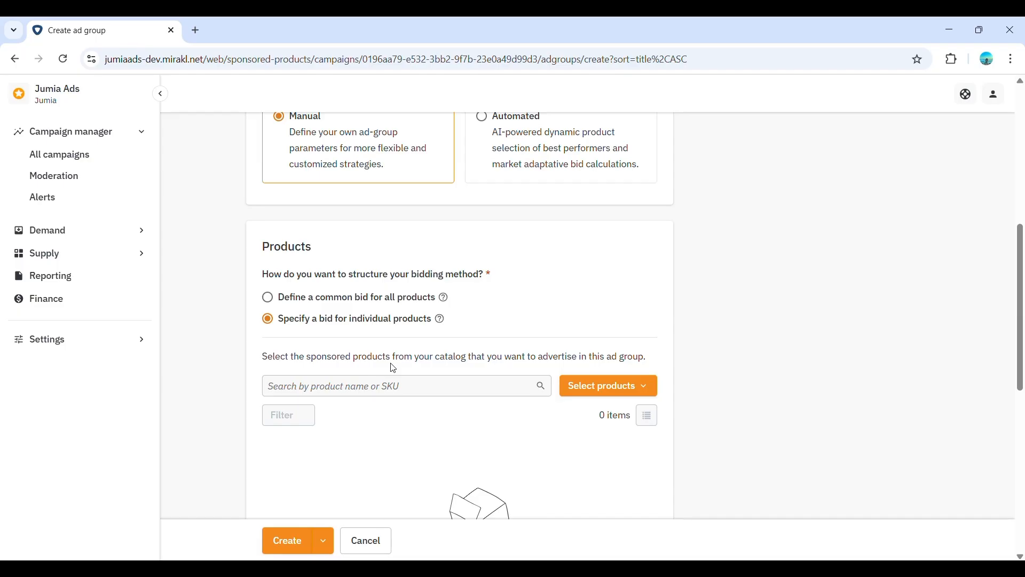
Step: Set a manual bid price of EGP 10 for the ad group
{"action": "left_click", "coordinate": [268, 300]}
{"action": "left_click", "coordinate": [268, 319]}
{"action": "scroll", "coordinate": [933, 397], "scroll_direction": "down", "scroll_amount": 5}
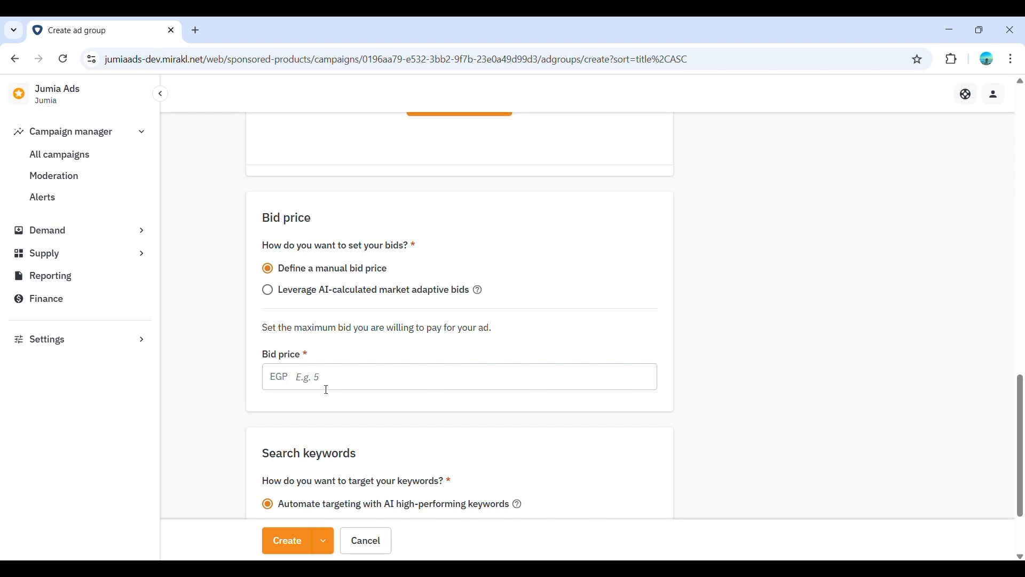
{"action": "left_click", "coordinate": [351, 381]}
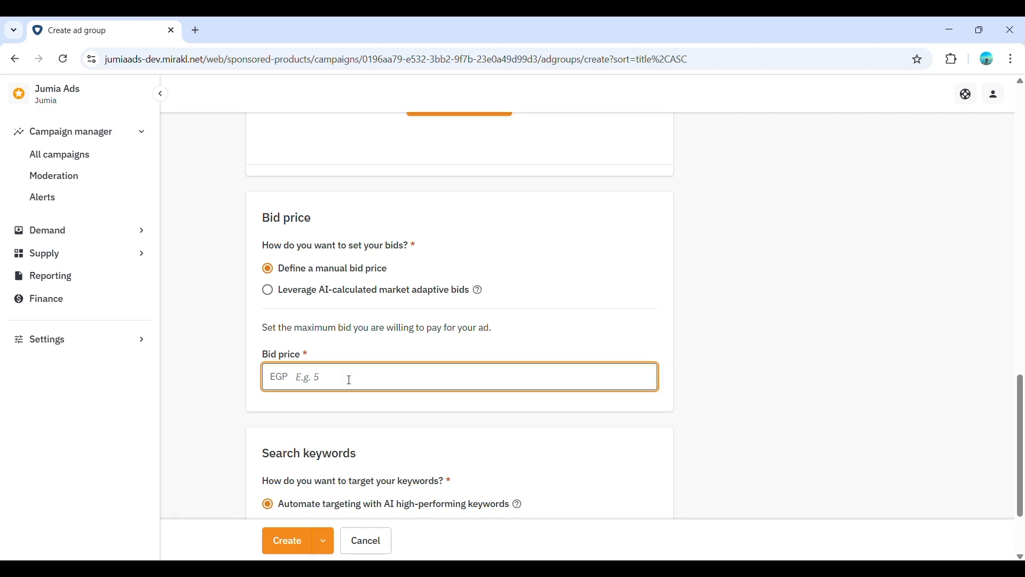
{"action": "type", "text": "10"}
{"action": "left_click", "coordinate": [214, 435]}
Step: Set the ad group's search keyword targeting to manually selected keywords
{"action": "scroll", "coordinate": [214, 436], "scroll_direction": "down", "scroll_amount": 1}
{"action": "scroll", "coordinate": [213, 436], "scroll_direction": "down", "scroll_amount": 1}
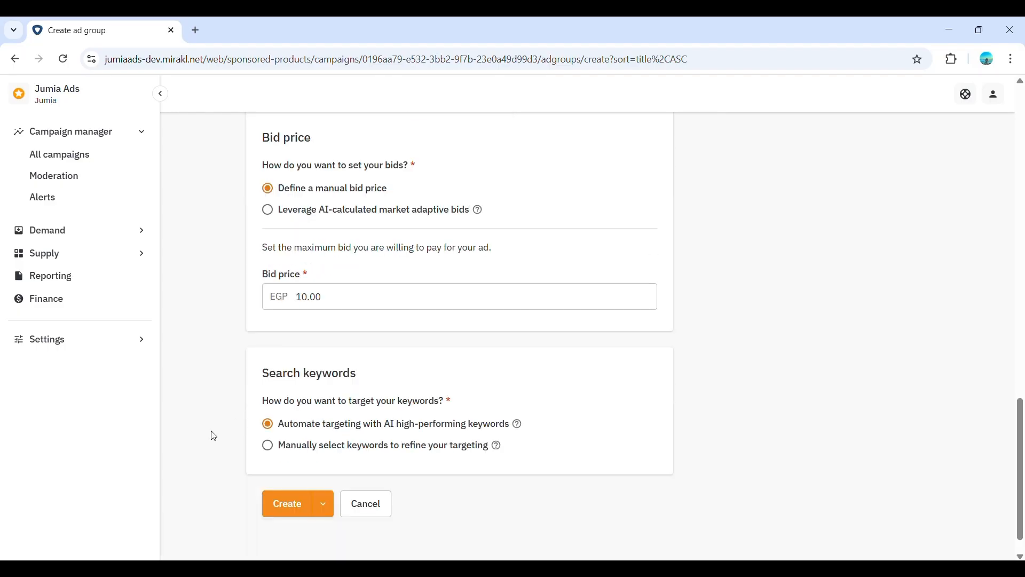
{"action": "scroll", "coordinate": [213, 436], "scroll_direction": "down", "scroll_amount": 1}
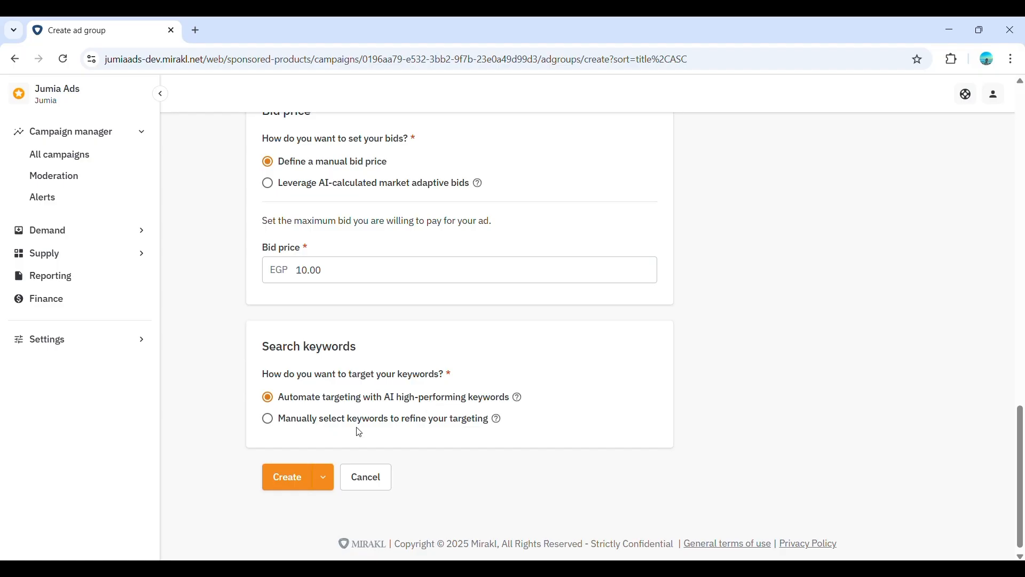
{"action": "left_click", "coordinate": [388, 428]}
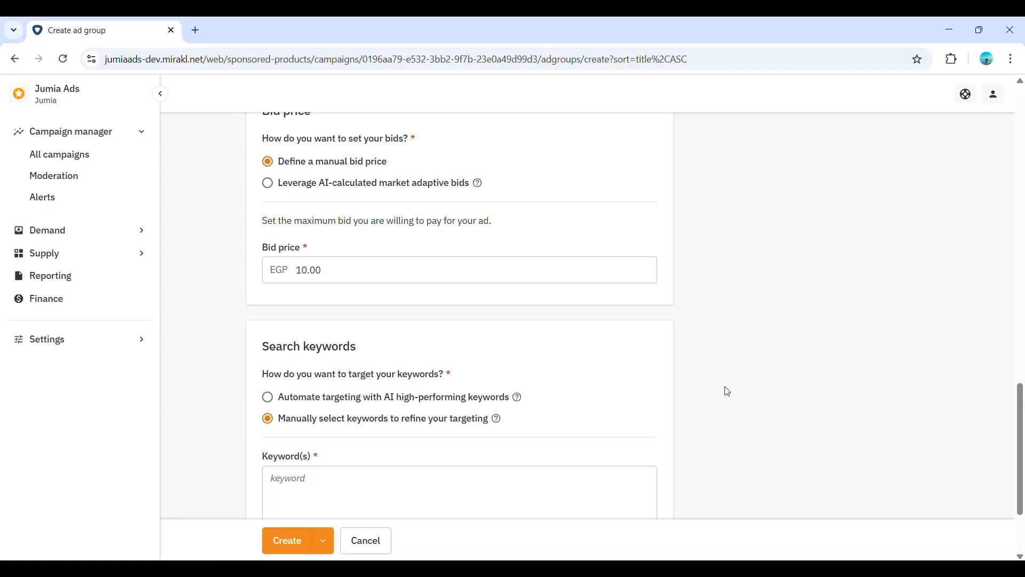
Step: Check the alternative creation options for the ad group, and close them without choosing one
{"action": "scroll", "coordinate": [727, 392], "scroll_direction": "down", "scroll_amount": 3}
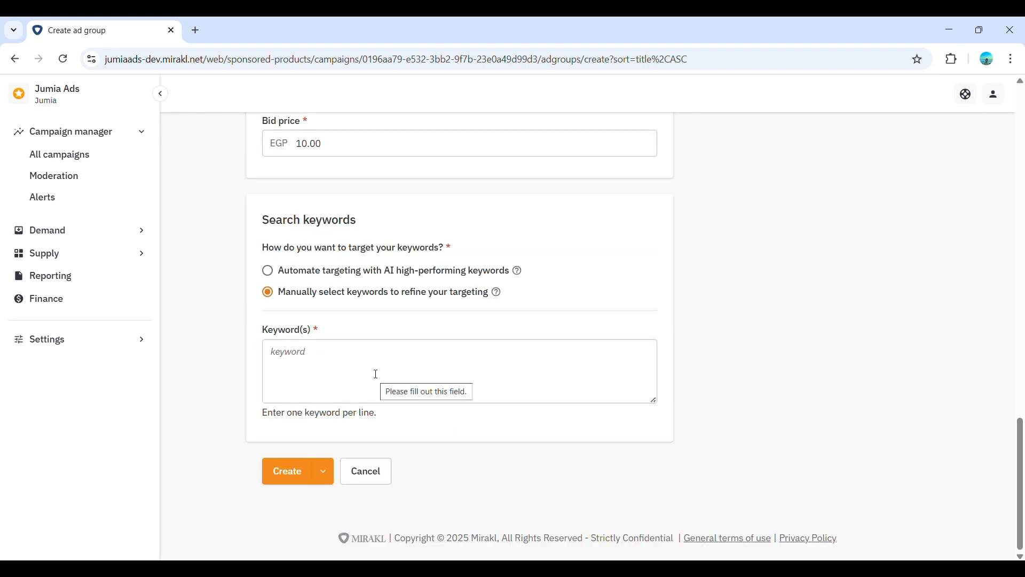
{"action": "left_click", "coordinate": [325, 478]}
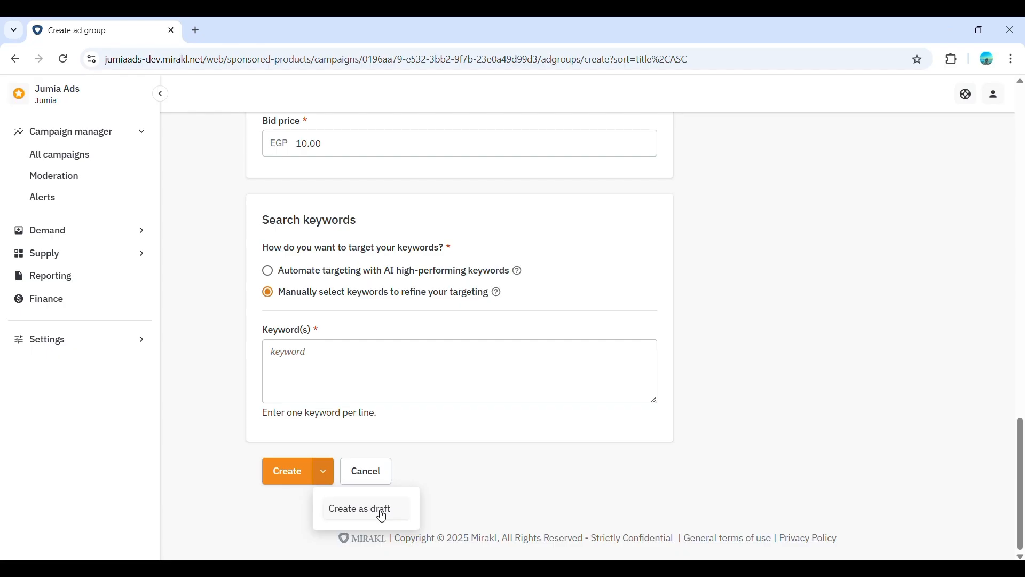
{"action": "left_click", "coordinate": [458, 482]}
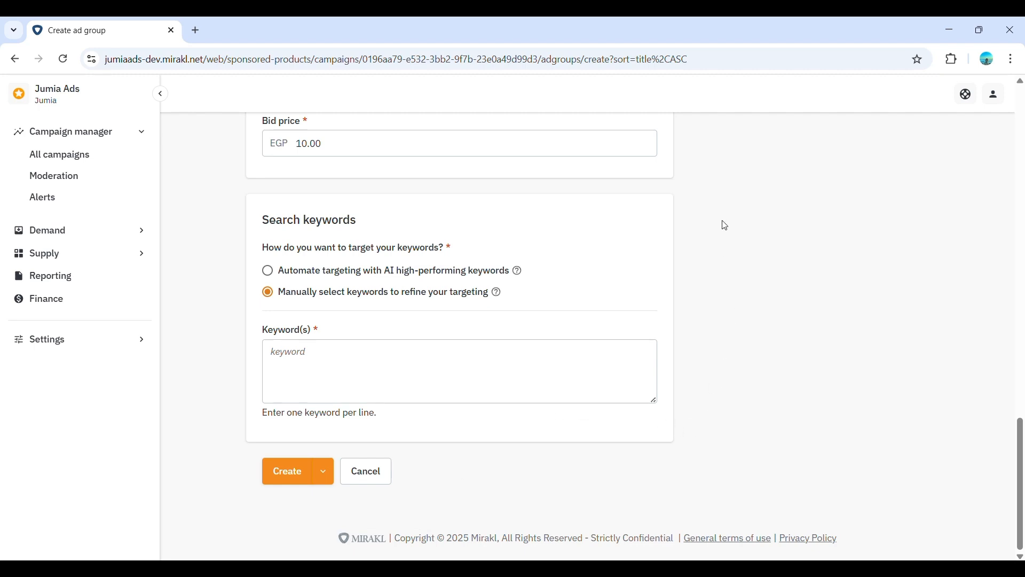